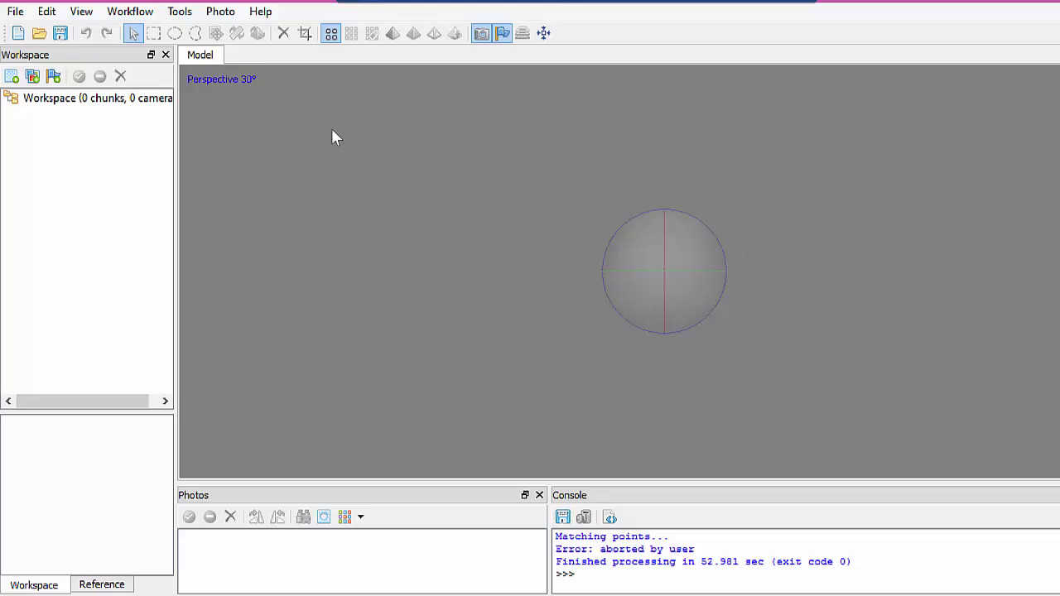
Step: Add the Desktop's Linear1 folder of photos to the project
left_click(130, 14)
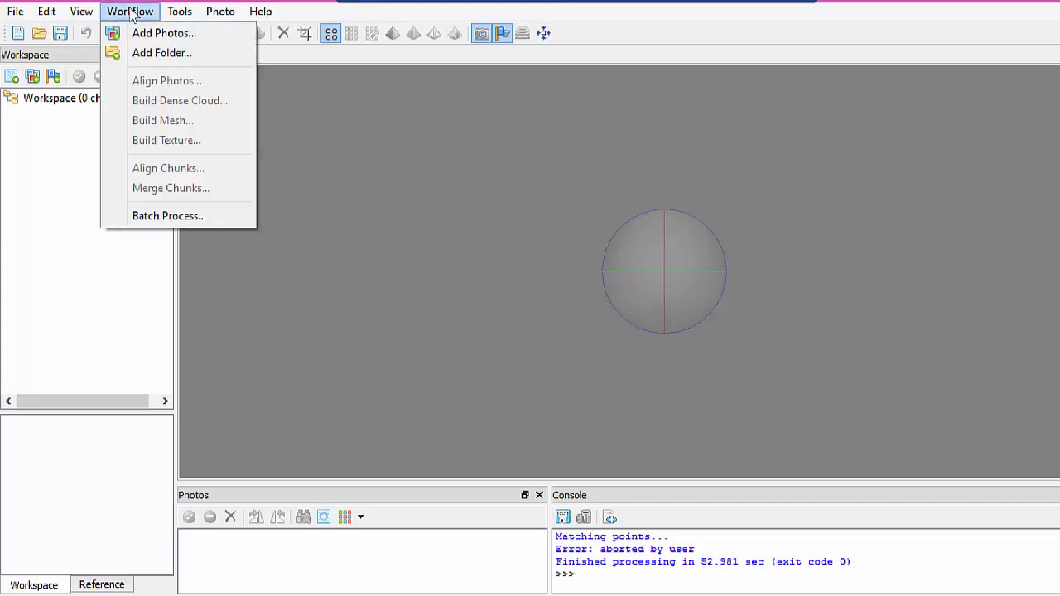
left_click(139, 54)
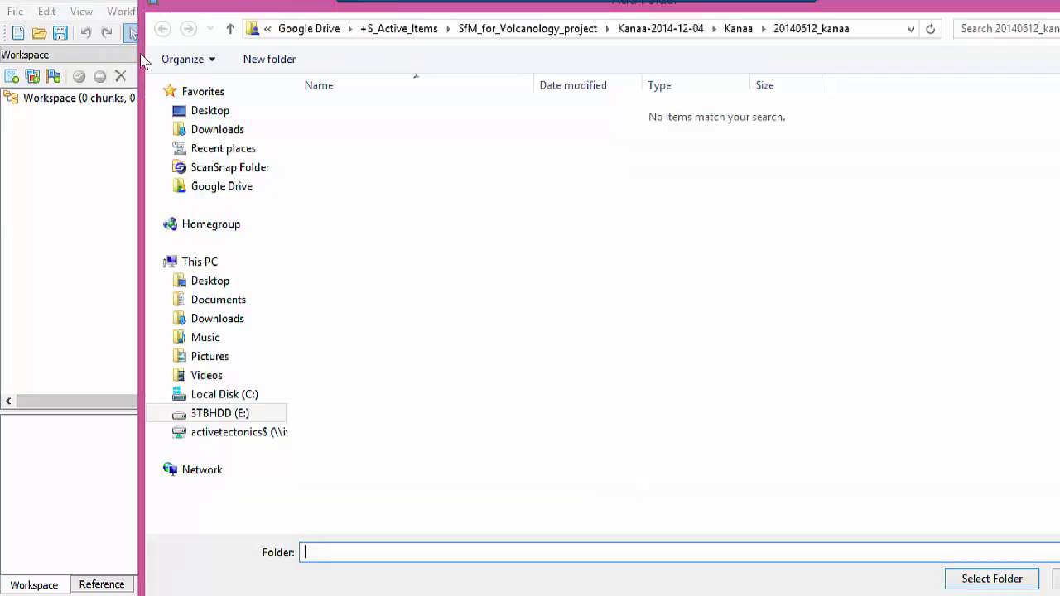
left_click(213, 116)
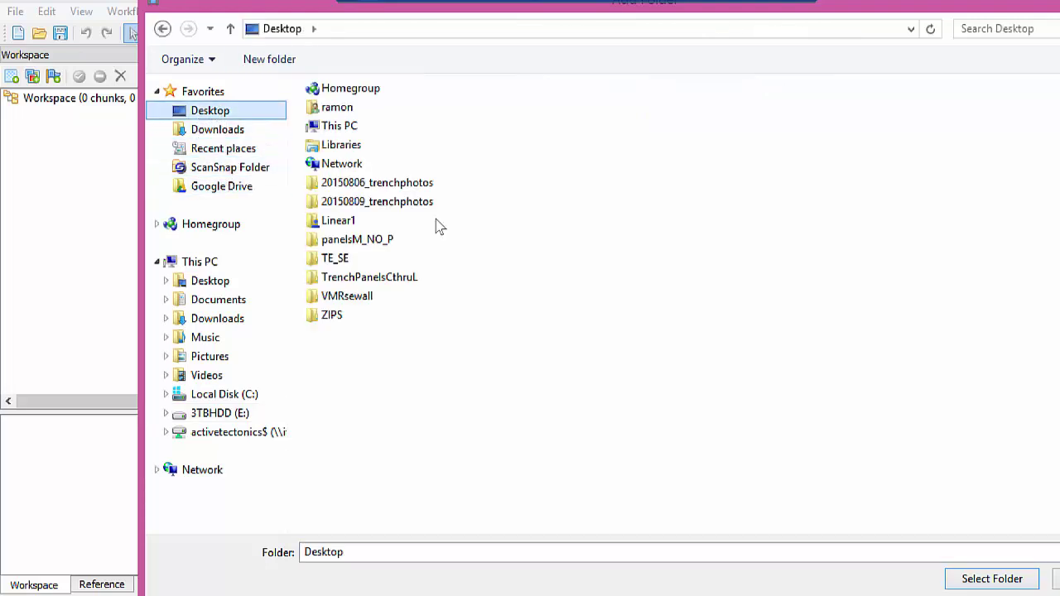
double_click(342, 226)
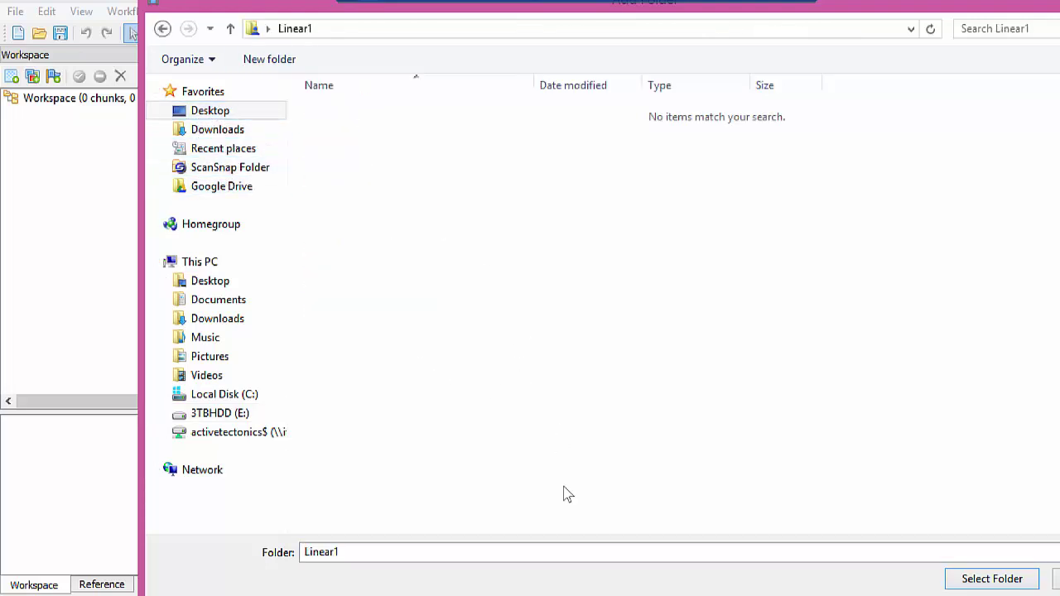
left_click(1003, 579)
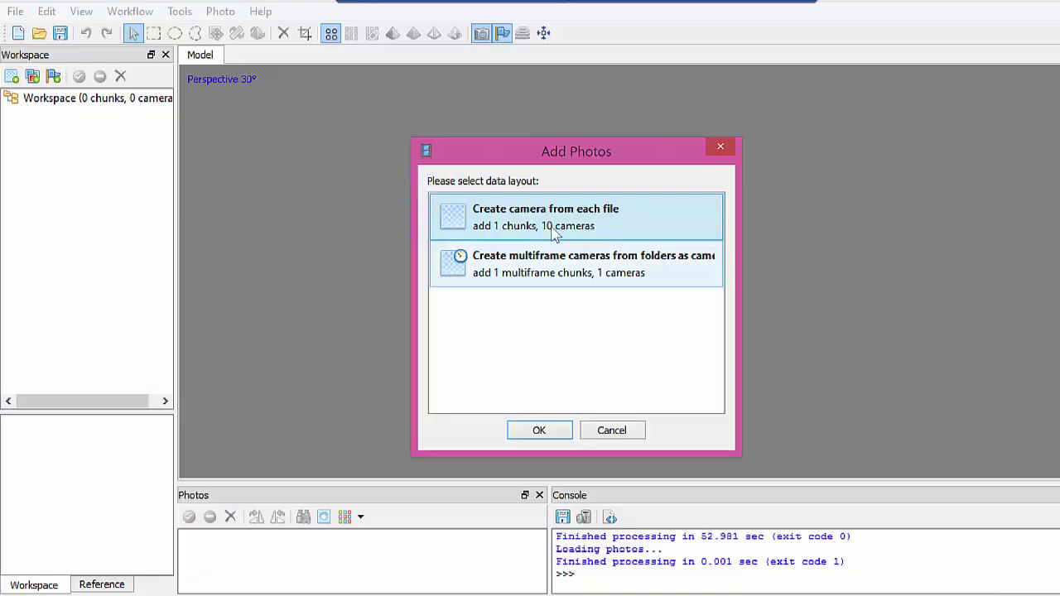
Step: Load each of the 10 photos as a camera in Chunk 1 and view DSC_0209.JPG full-size
left_click(515, 429)
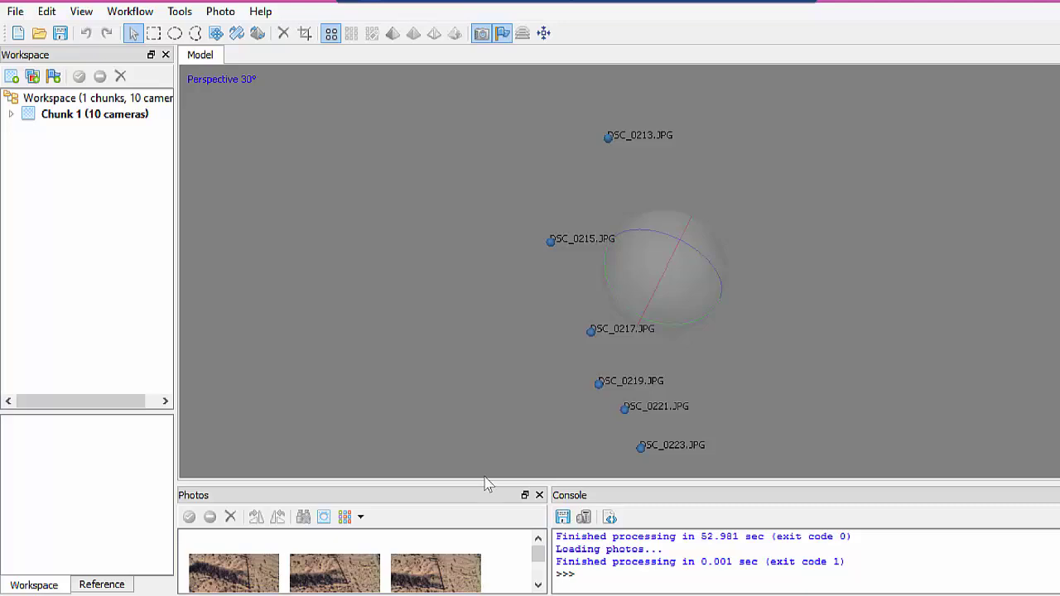
left_click_drag(479, 476, 485, 433)
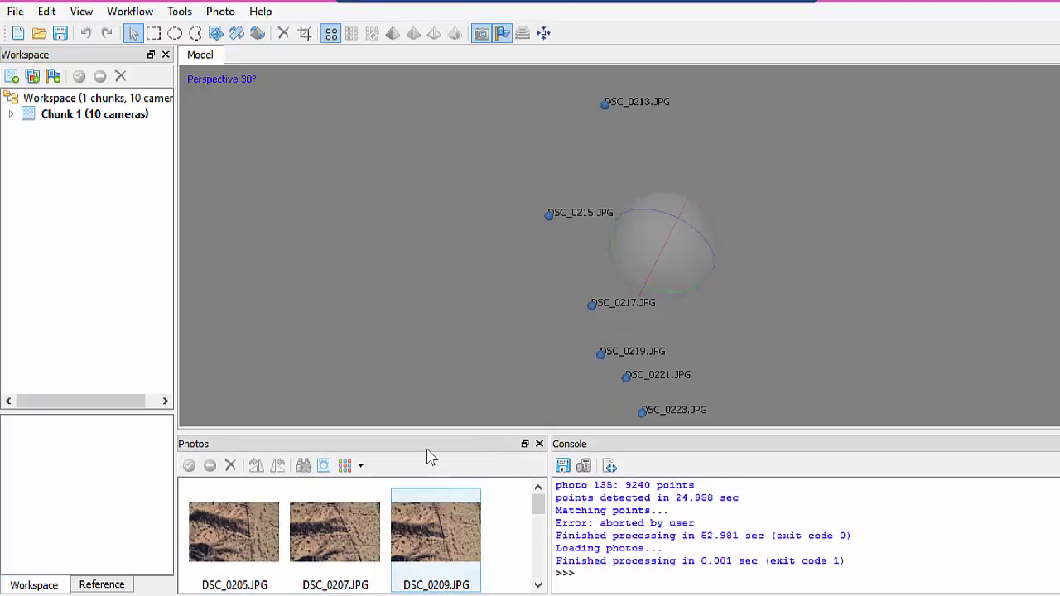
left_click(447, 543)
double_click(447, 542)
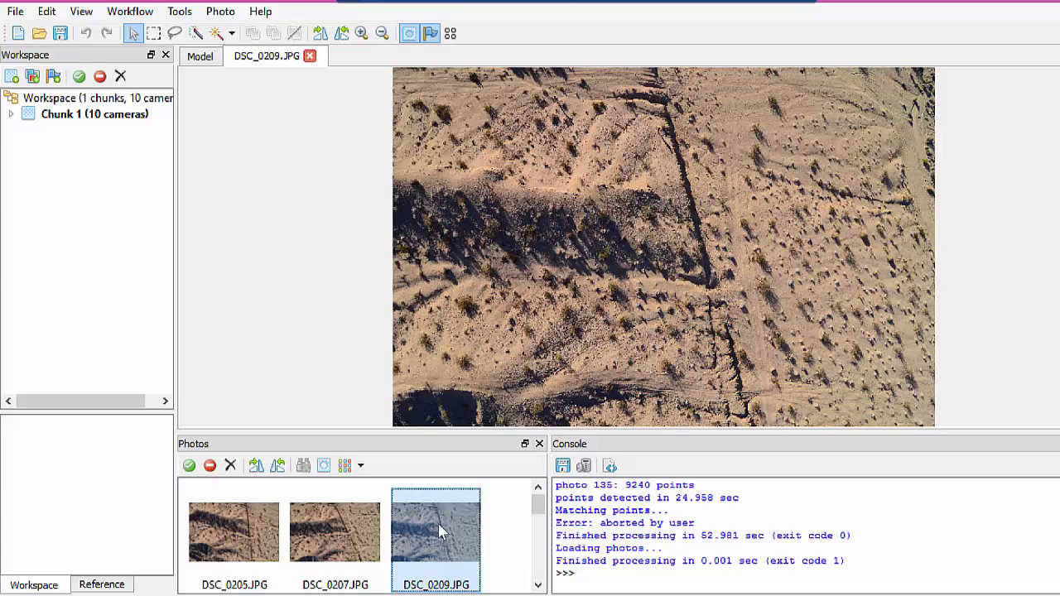
Step: Close the DSC_0209 tab and align the 10 photos into a 1,939-point sparse cloud
left_click(309, 56)
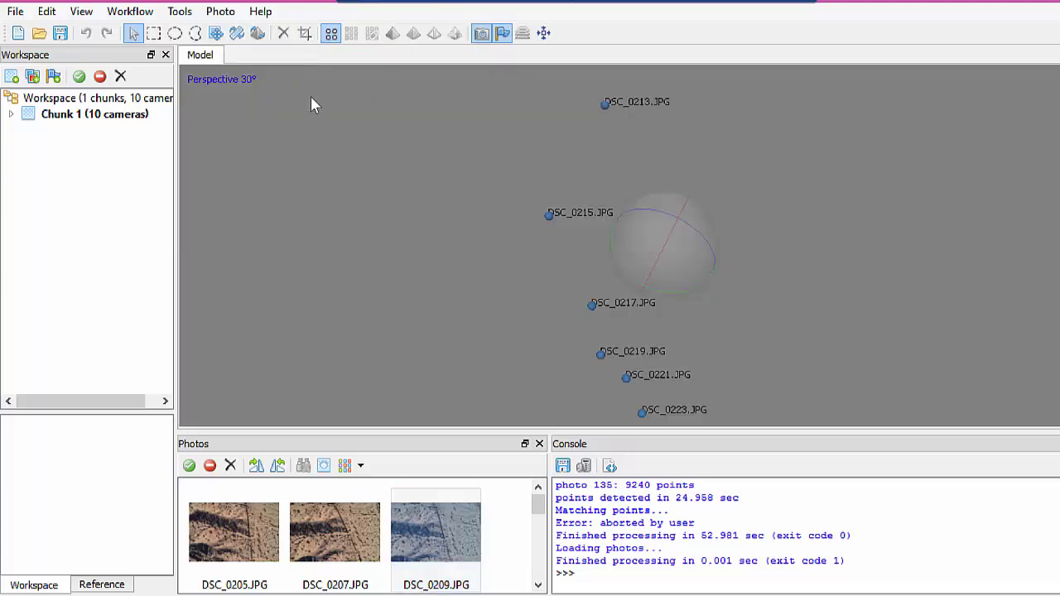
left_click(132, 13)
left_click(142, 81)
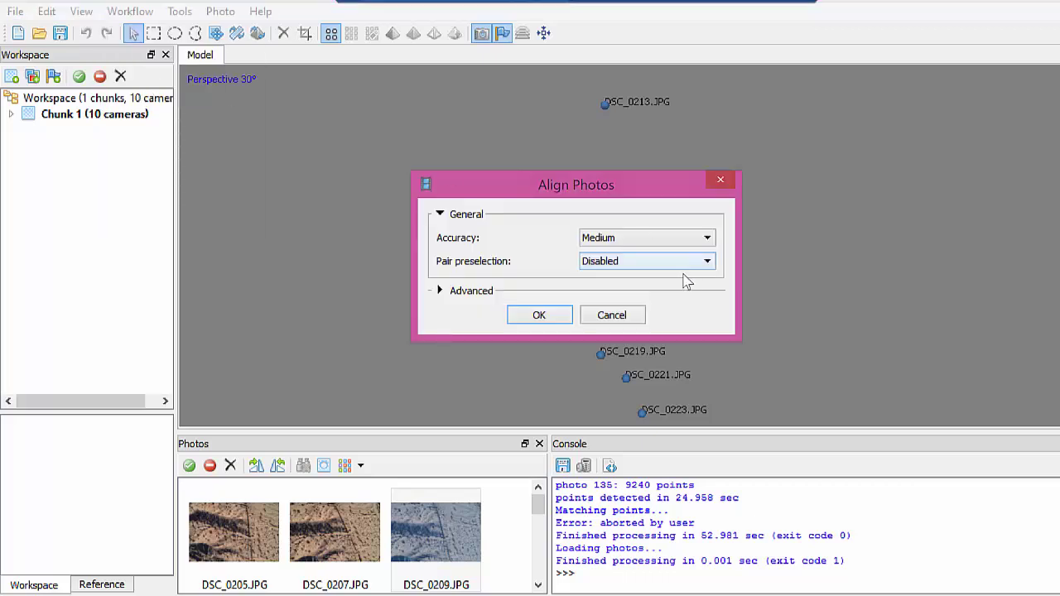
left_click(654, 239)
left_click(654, 253)
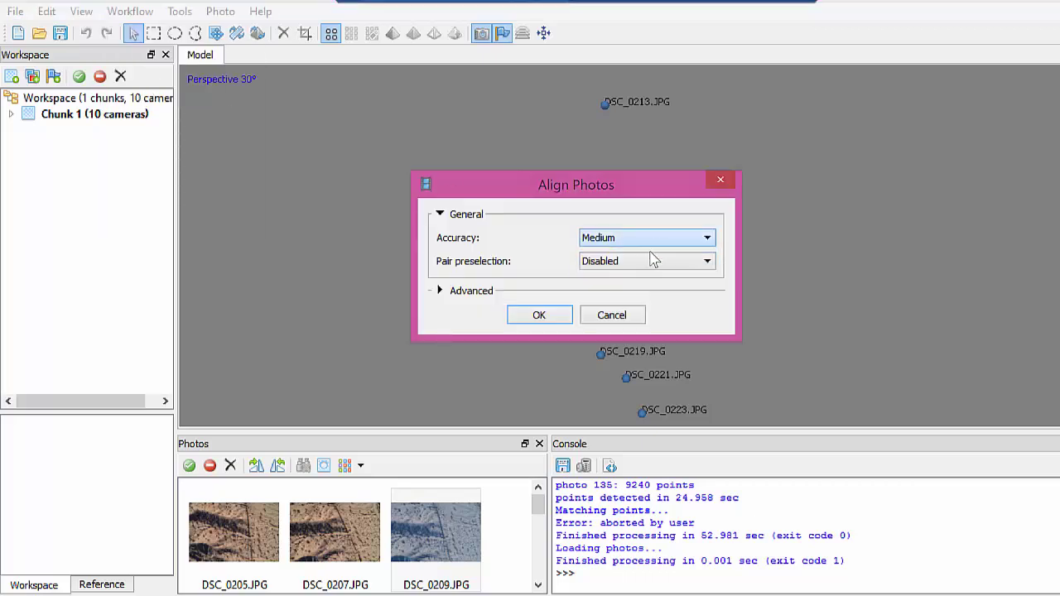
left_click(539, 318)
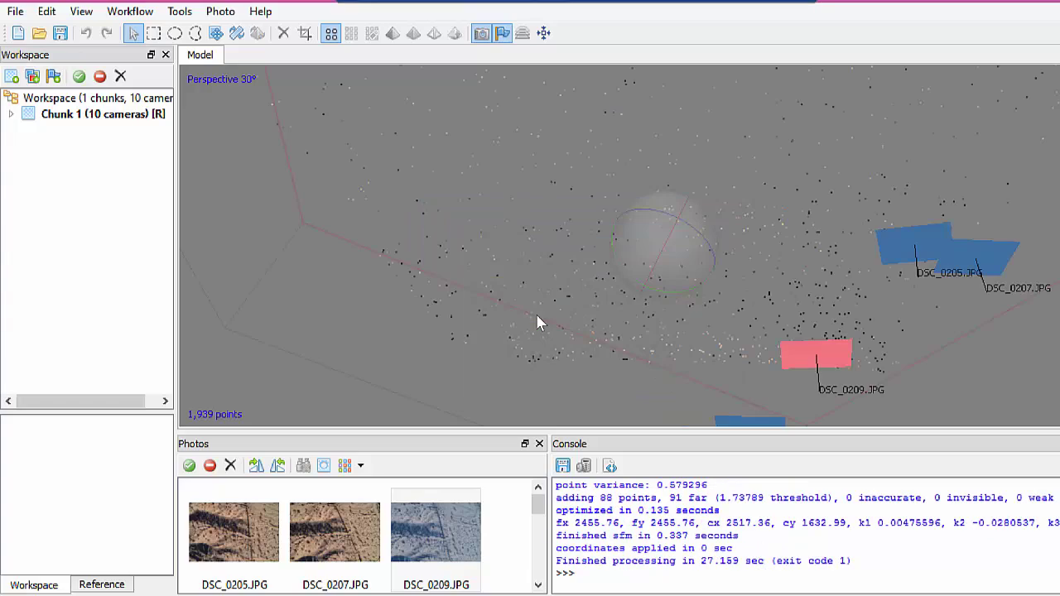
left_click_drag(679, 236, 611, 249)
Step: Build the dense cloud at High quality, extracting 13,341,189 points
left_click(132, 12)
left_click(162, 100)
left_click(617, 220)
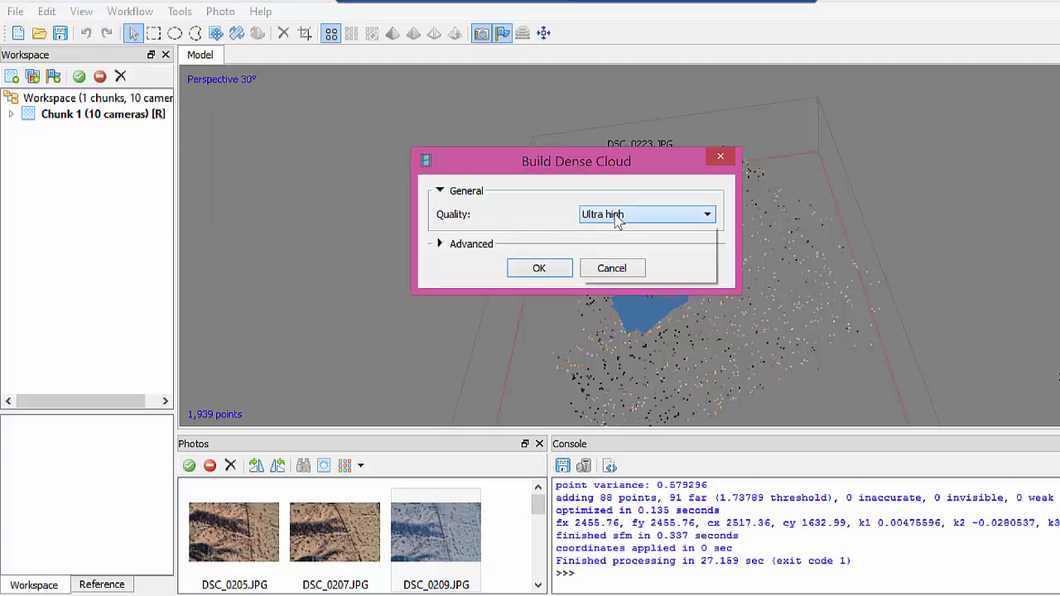
left_click(617, 262)
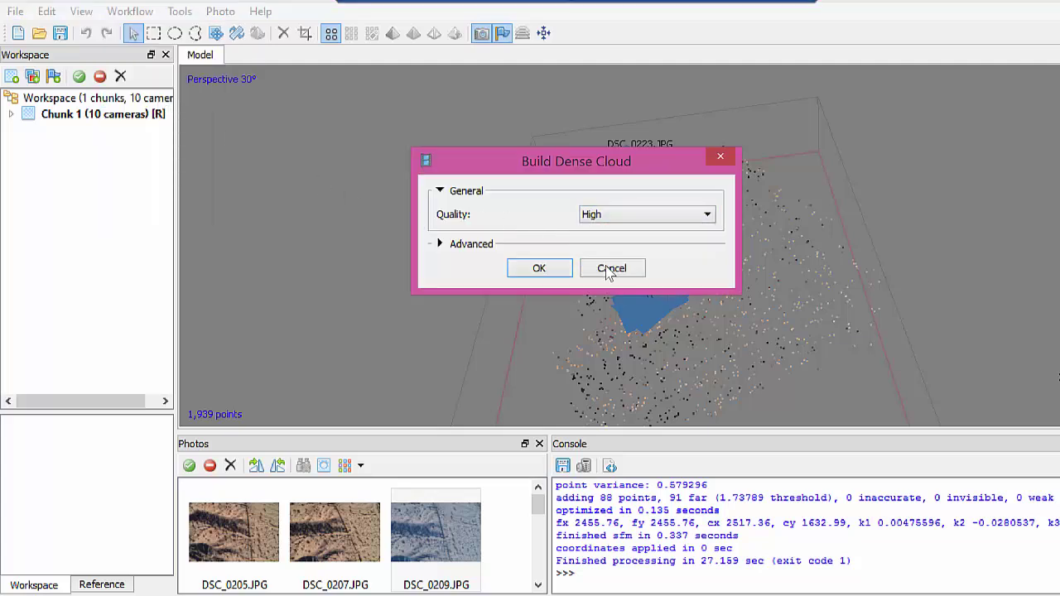
left_click(538, 268)
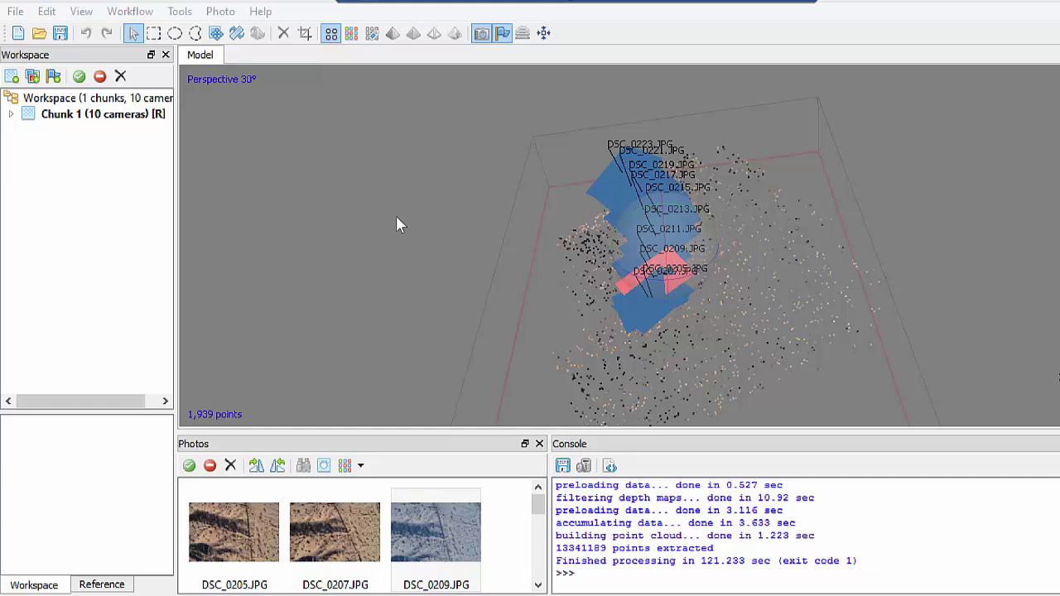
Step: Switch the Model view to the dense cloud and zoom in across the fault scarp terrain
left_click(128, 12)
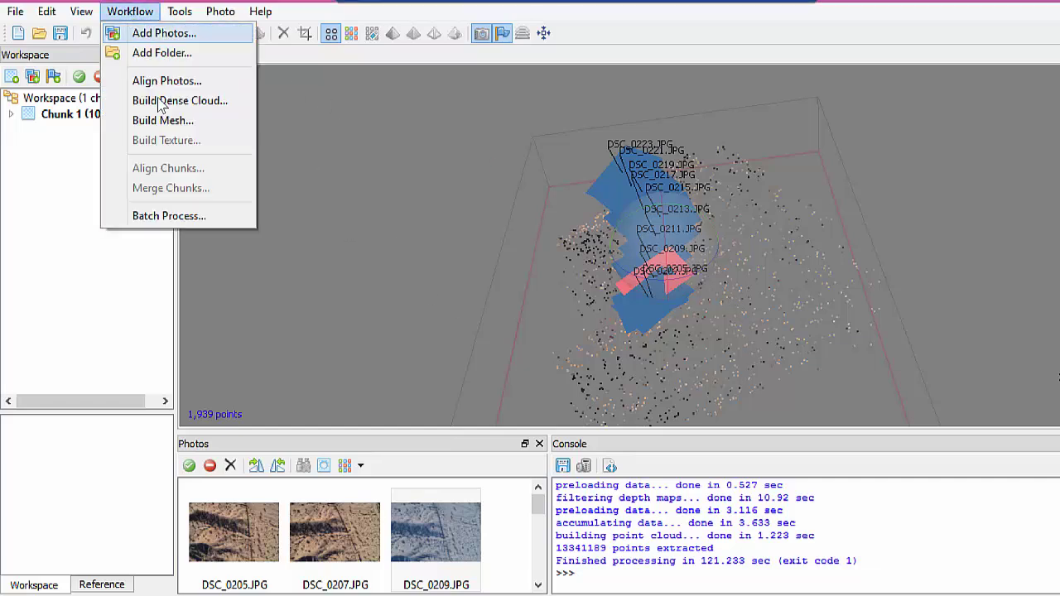
mouse_move(73, 17)
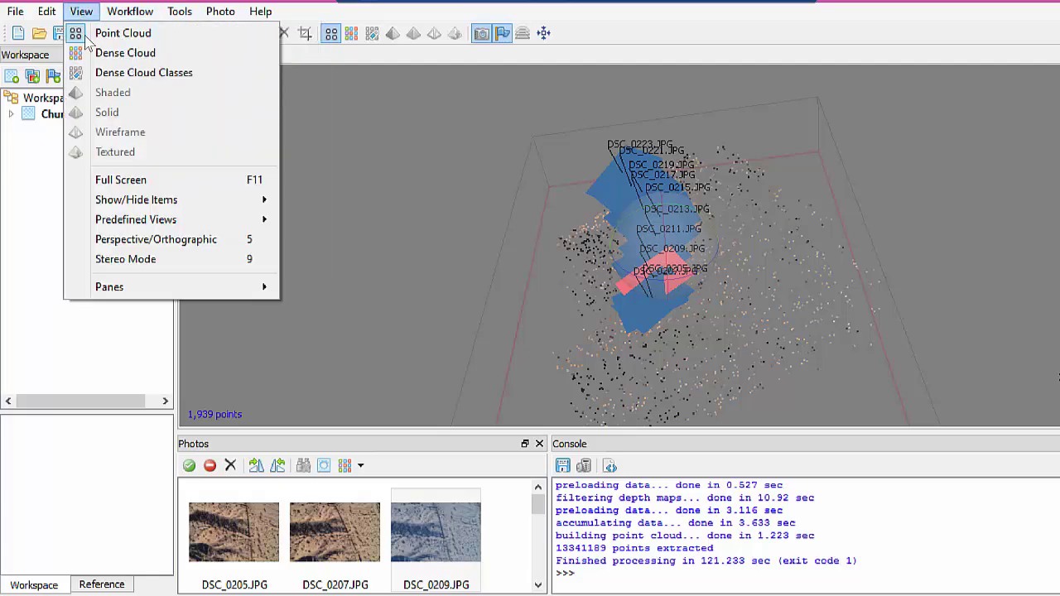
left_click(125, 53)
left_click_drag(749, 348, 674, 330)
scroll(693, 289, "up", 10)
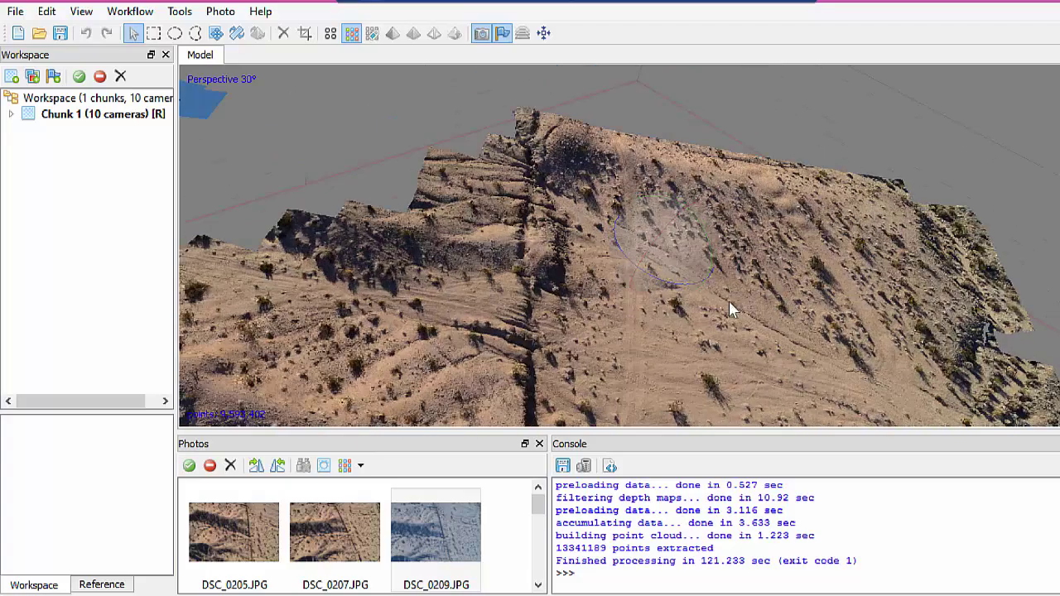
scroll(729, 302, "up", 5)
scroll(610, 254, "up", 5)
left_click_drag(647, 245, 684, 226)
left_click_drag(629, 248, 623, 242)
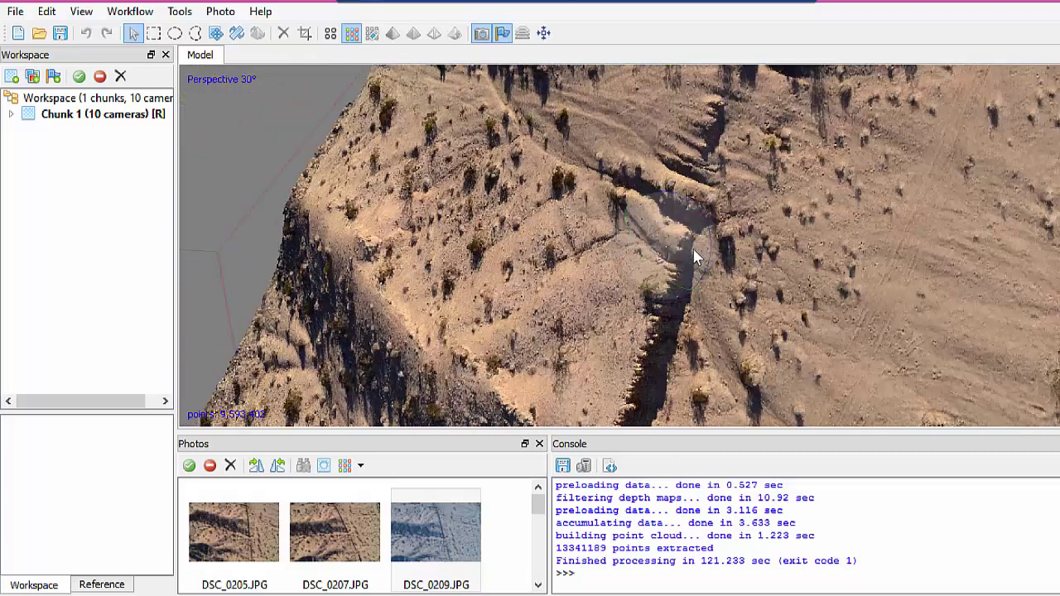
scroll(693, 251, "up", 4)
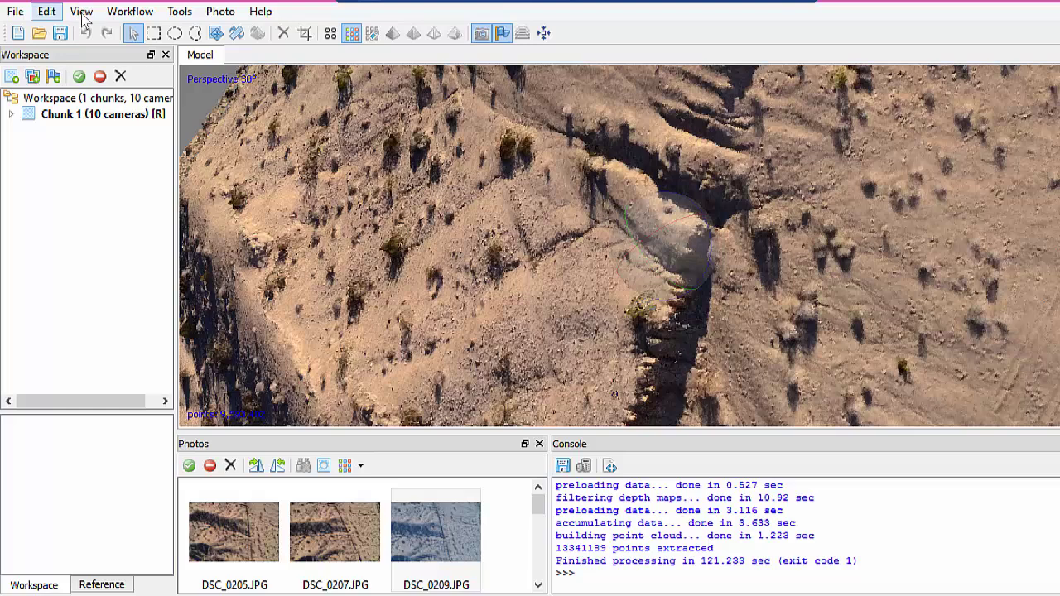
Step: Turn on the on-screen view information and orbit to a low, oblique view of the scarp
left_click(81, 12)
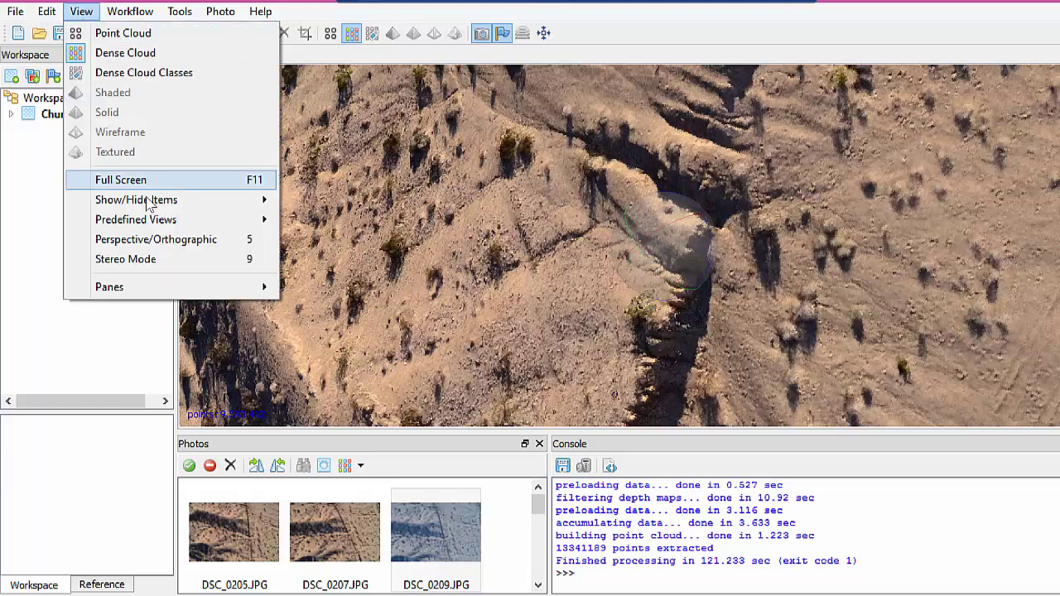
mouse_move(147, 204)
left_click(356, 278)
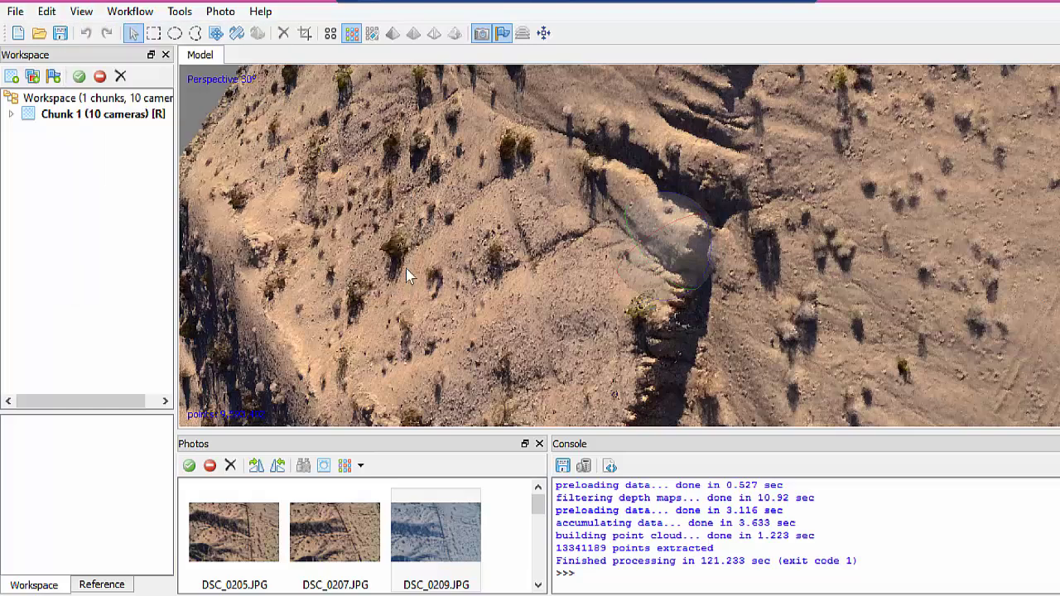
scroll(640, 291, "up", 4)
scroll(640, 291, "up", 4)
scroll(650, 292, "down", 3)
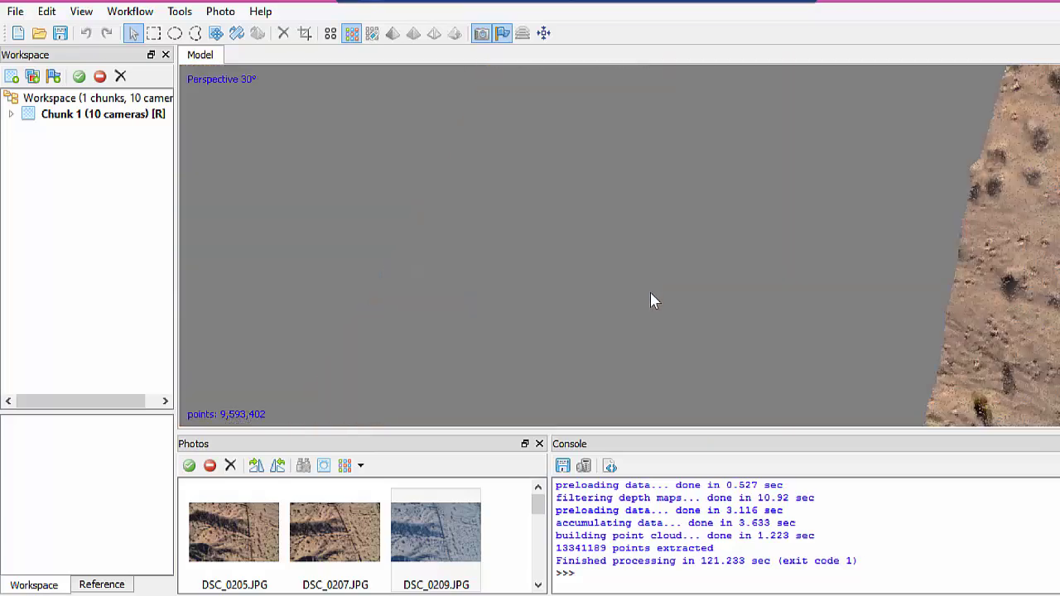
left_click_drag(762, 346, 600, 313)
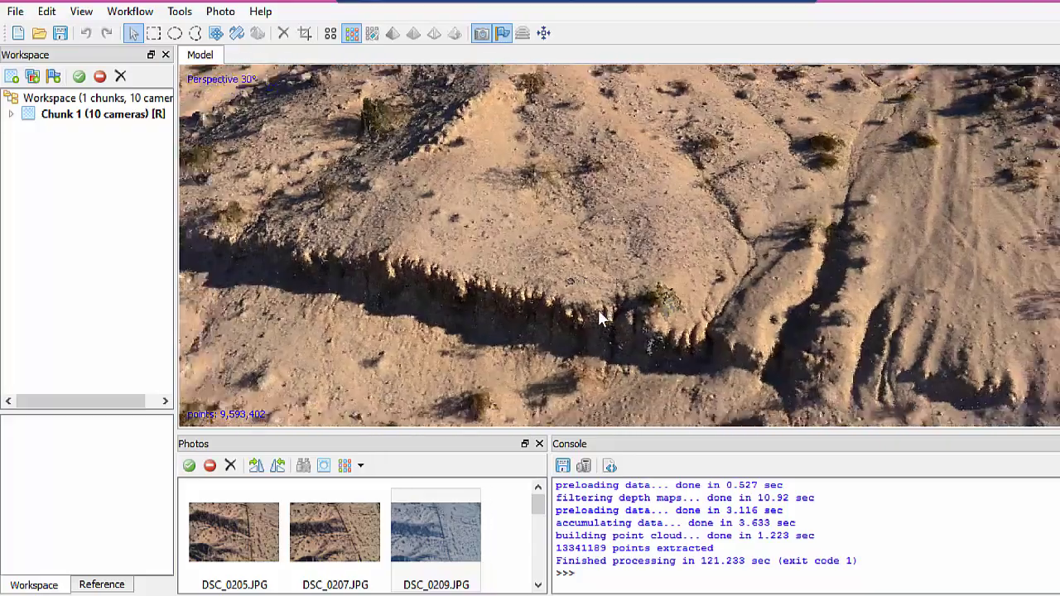
scroll(602, 319, "down", 5)
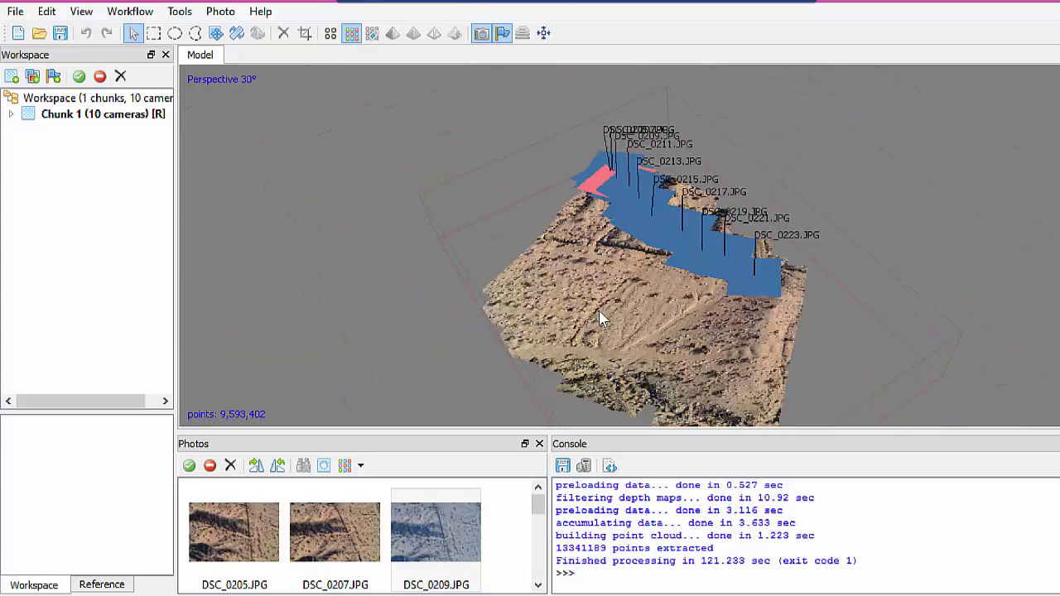
scroll(598, 319, "up", 3)
mouse_move(754, 364)
left_mouse_down()
mouse_move(773, 359)
mouse_move(766, 365)
left_mouse_up()
Step: Build a Height field mesh from the dense cloud with Medium face count (639,559)
left_click(137, 13)
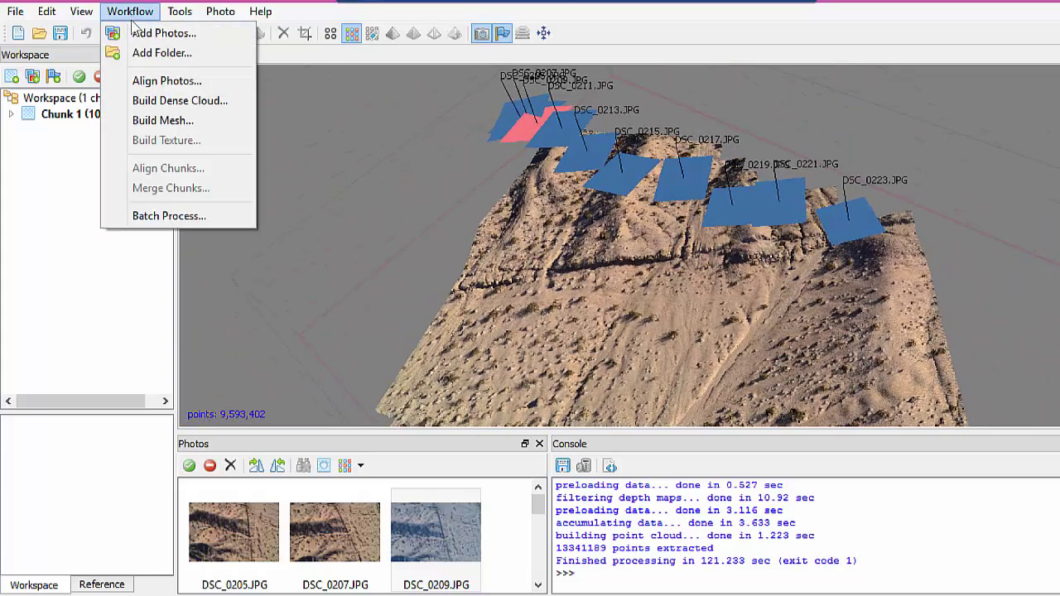
left_click(170, 123)
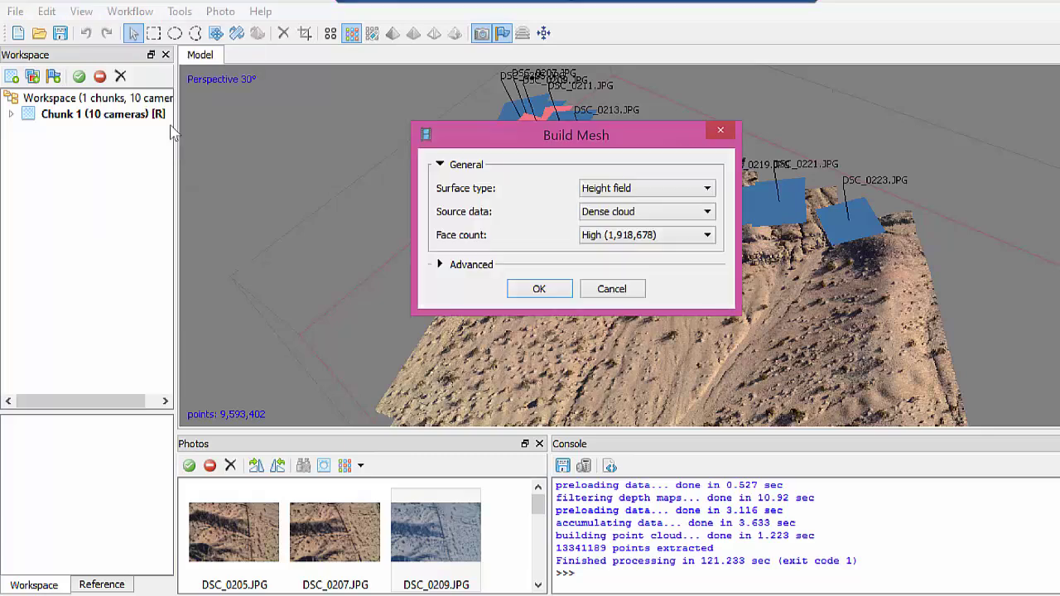
left_click(645, 235)
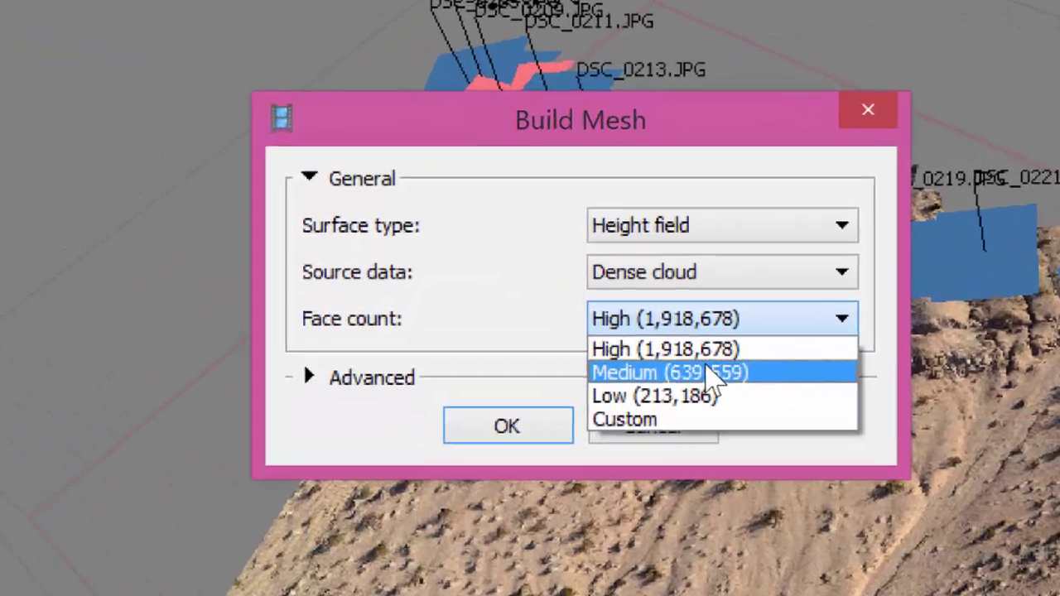
left_click(643, 264)
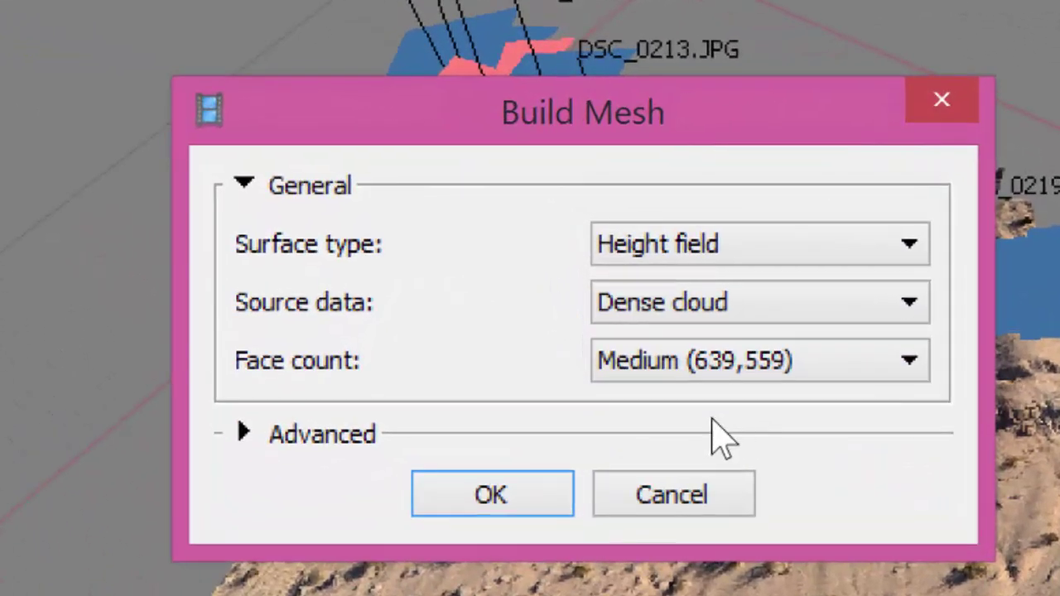
left_click(712, 264)
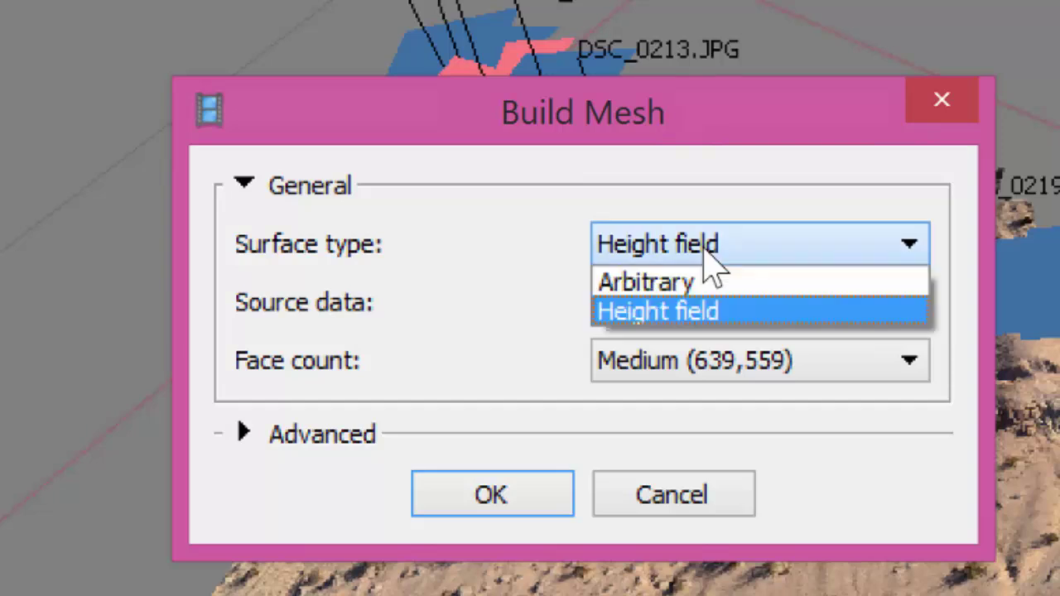
left_click(700, 318)
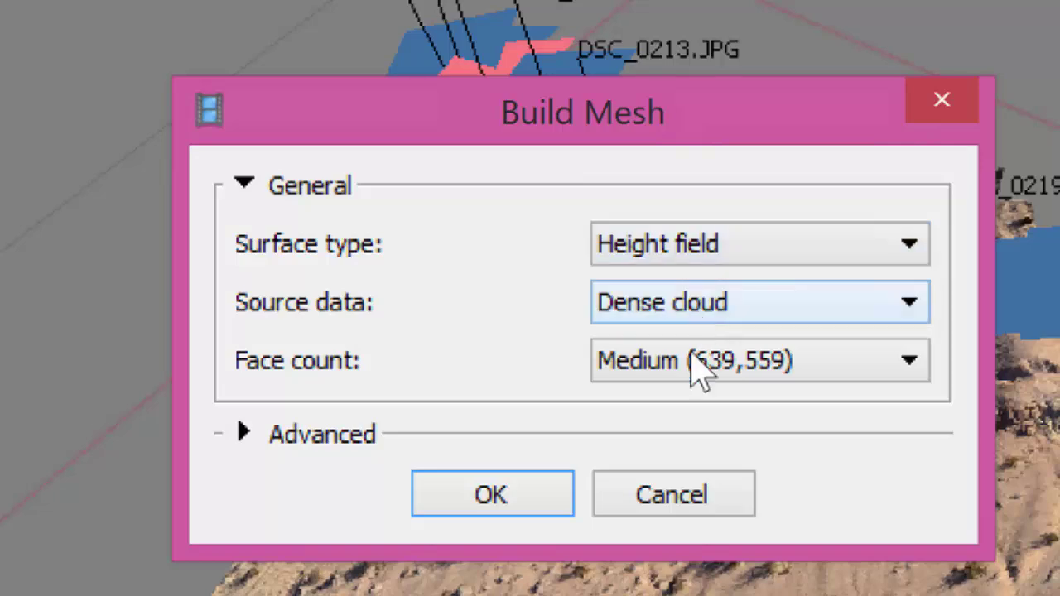
left_click(501, 502)
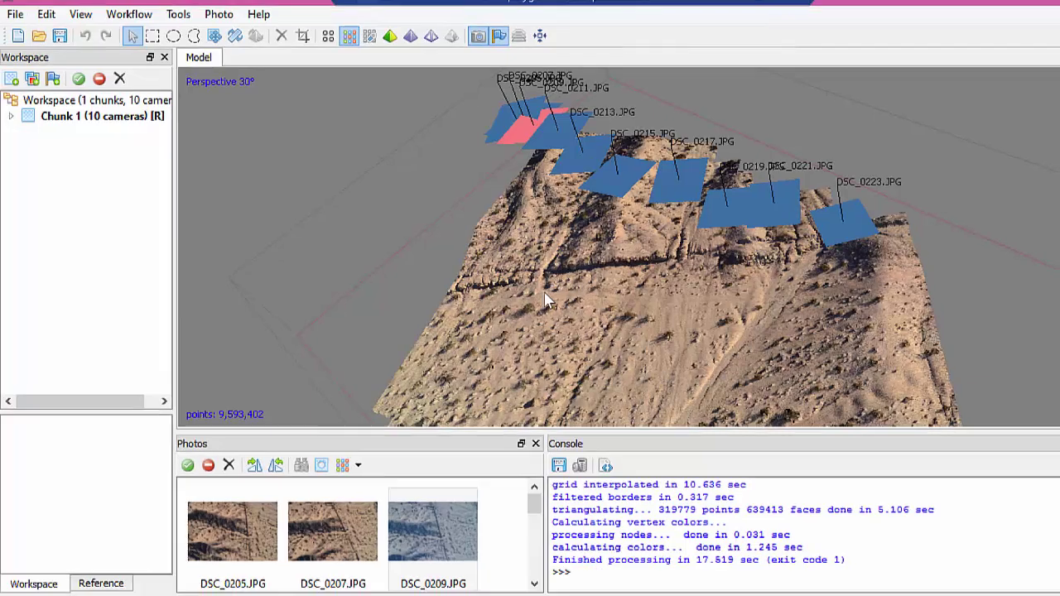
Step: Hide the camera planes and their labels in the Model view
scroll(691, 324, "up", 2)
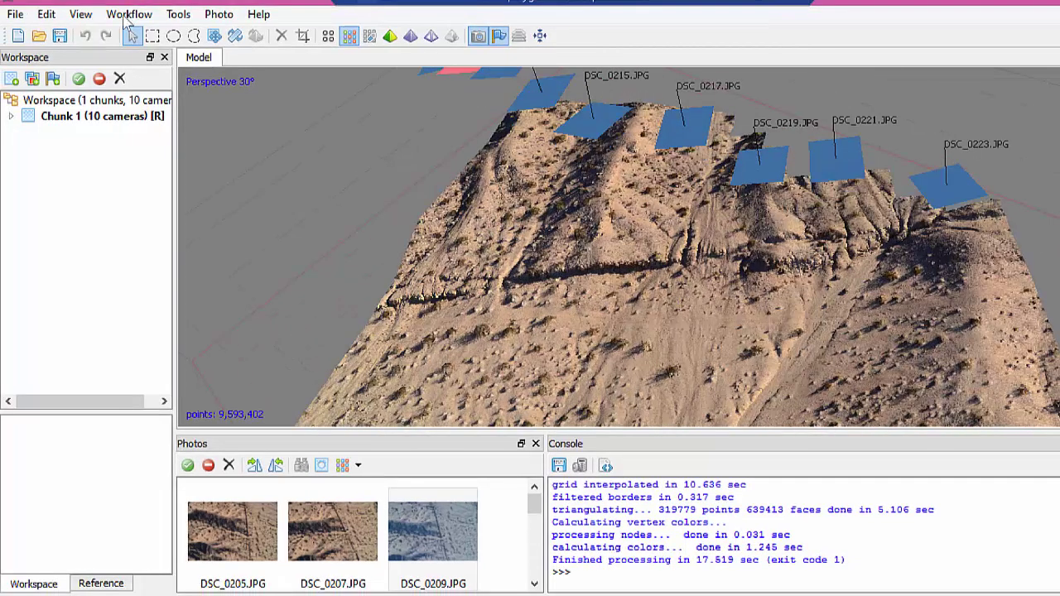
left_click(80, 15)
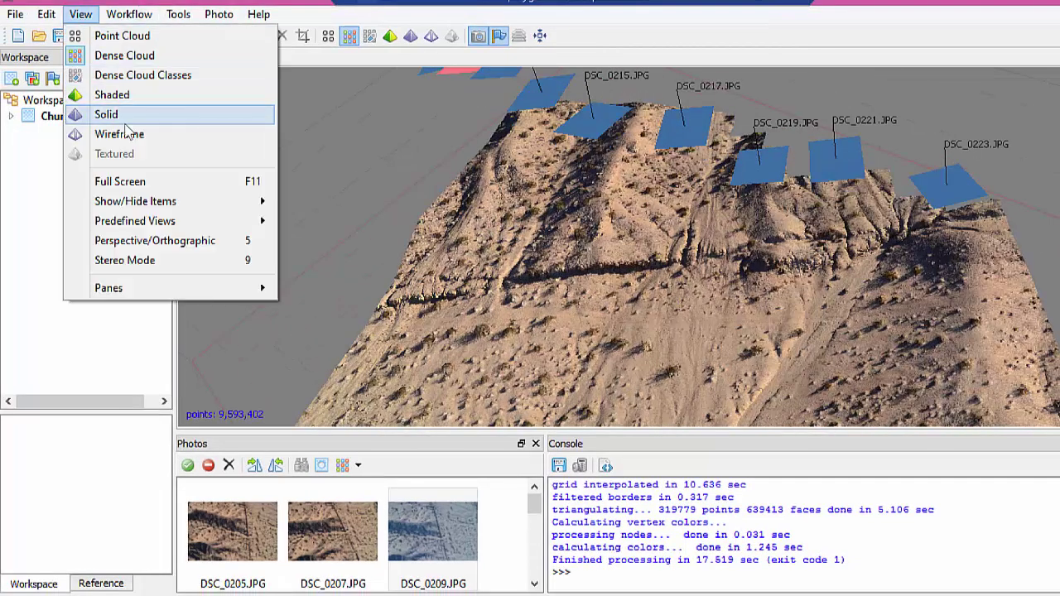
mouse_move(172, 200)
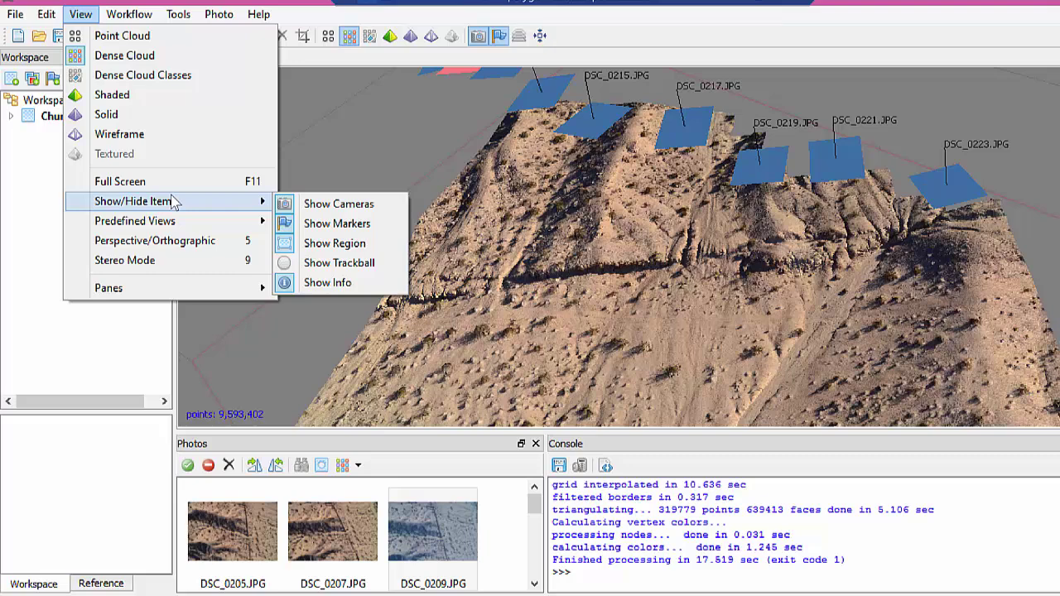
left_click(329, 205)
Step: Display the mesh shaded as a plain solid surface and zoom along the scarp line
left_click(81, 14)
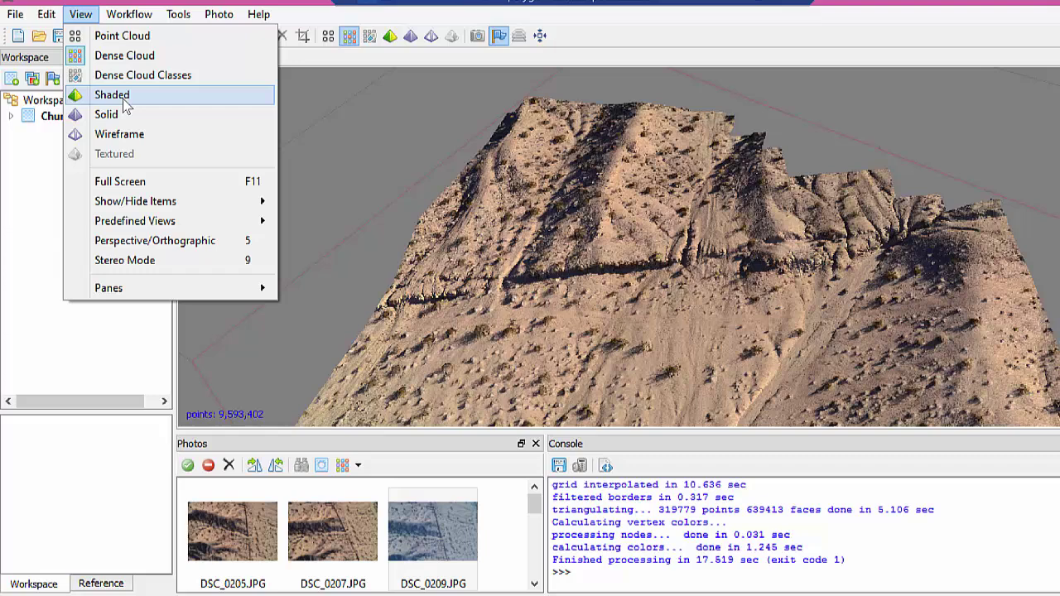
left_click(124, 99)
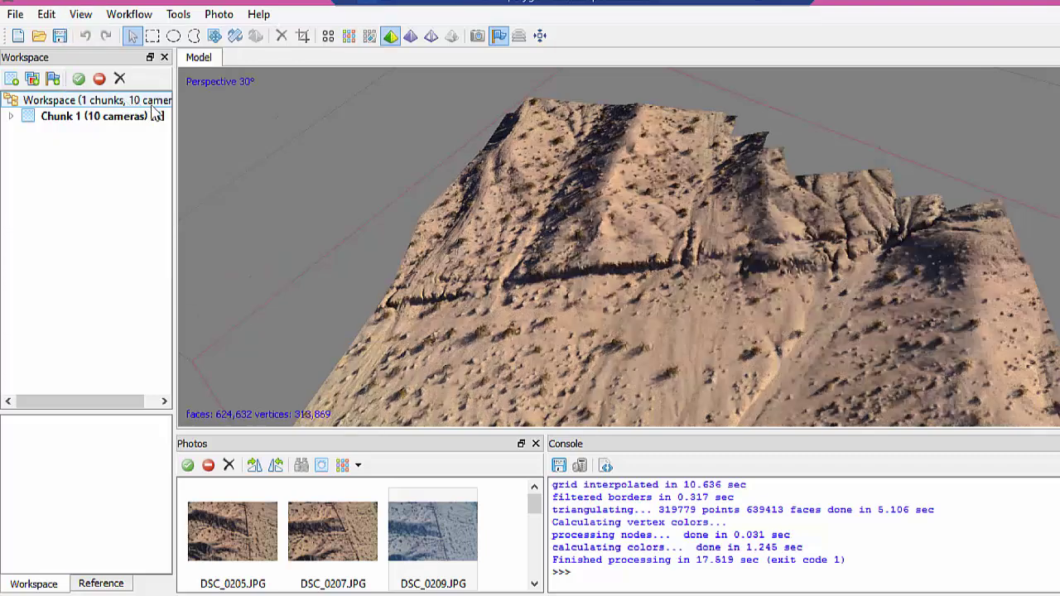
left_click(80, 14)
left_click(105, 116)
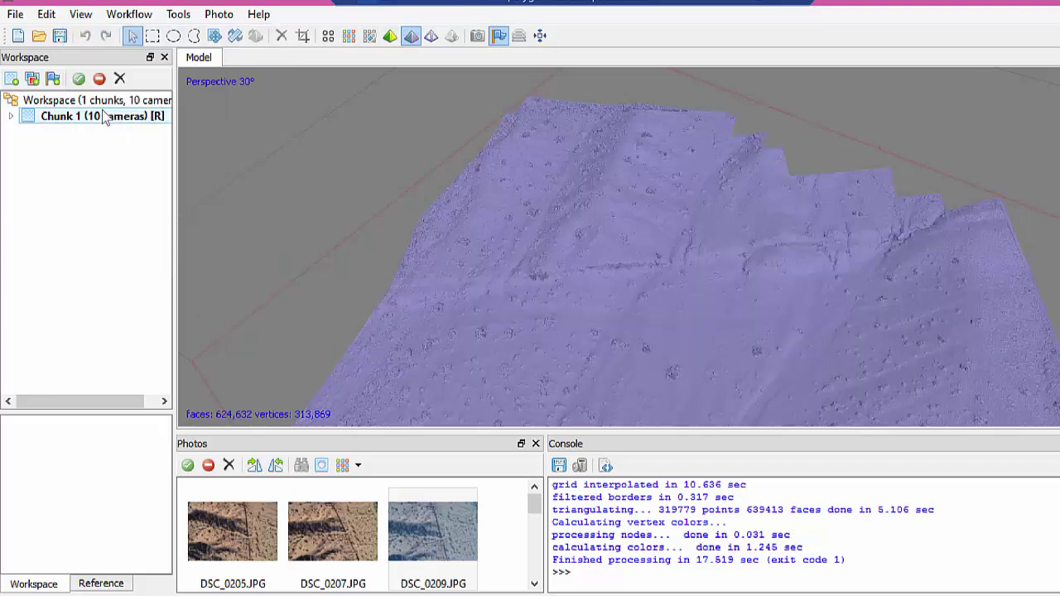
scroll(659, 281, "up", 5)
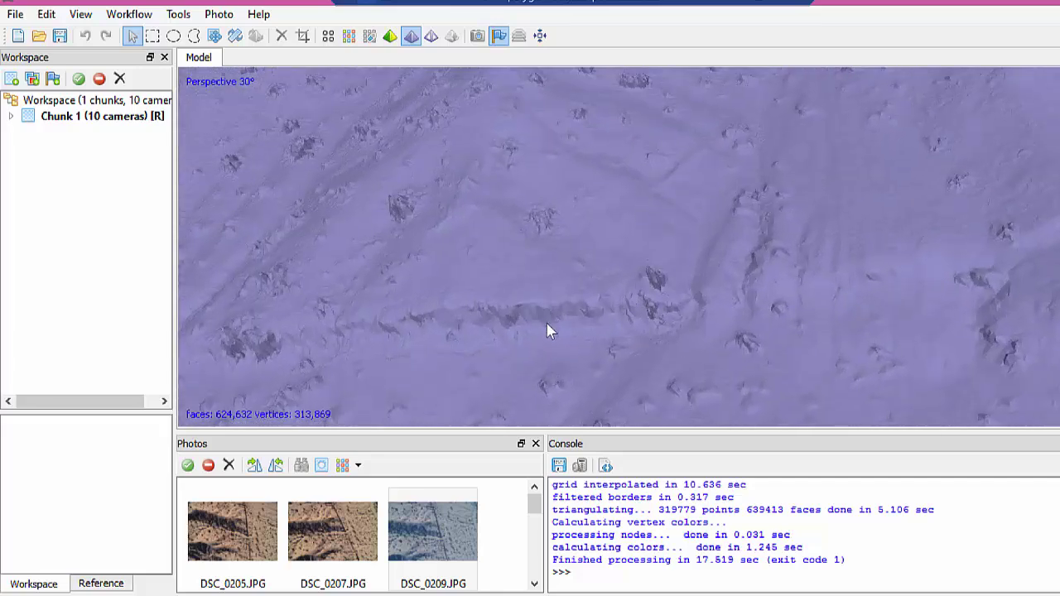
scroll(547, 331, "up", 4)
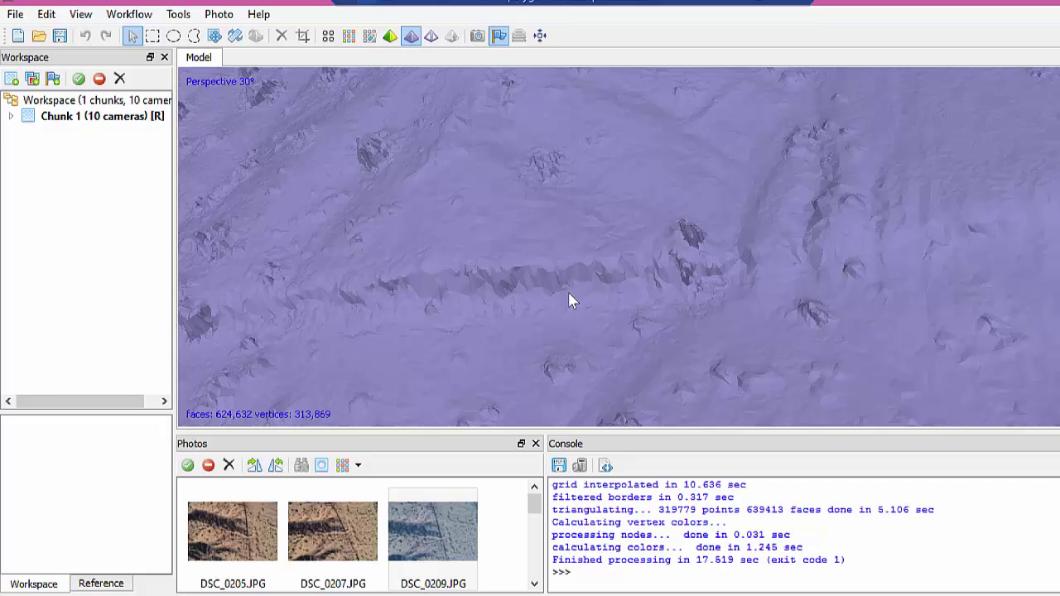
scroll(568, 298, "up", 1)
left_click_drag(554, 273, 632, 276)
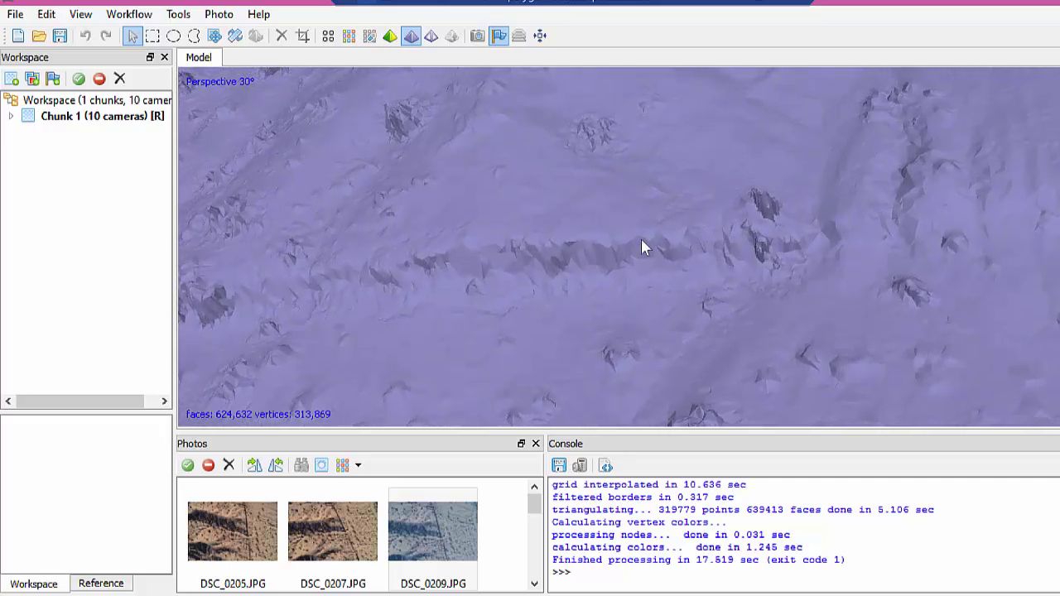
Step: Build an 8012-pixel Adaptive orthophoto texture with Mosaic blending
left_click(130, 15)
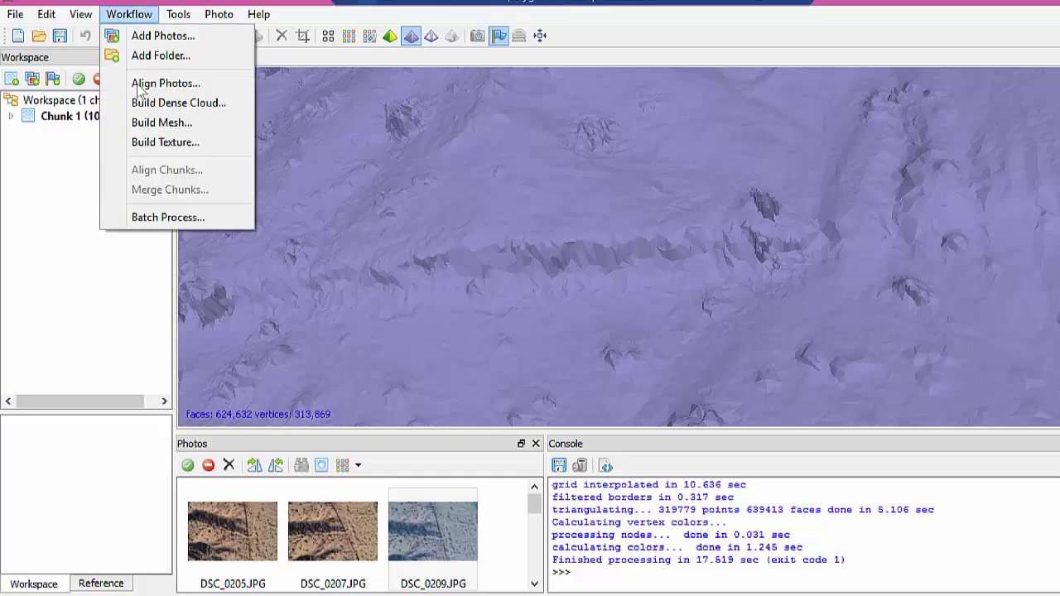
left_click(154, 147)
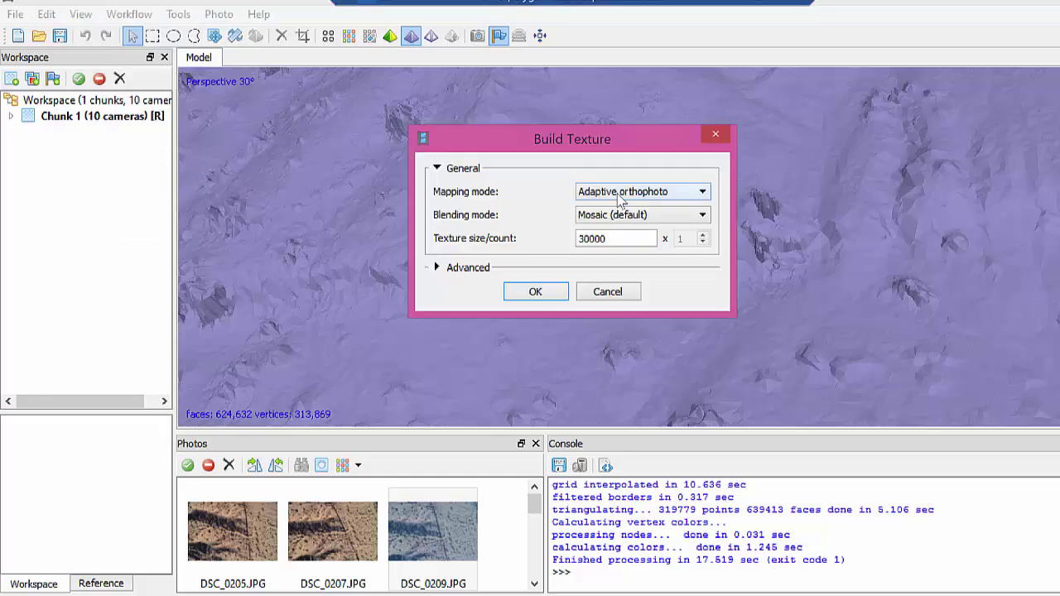
double_click(597, 241)
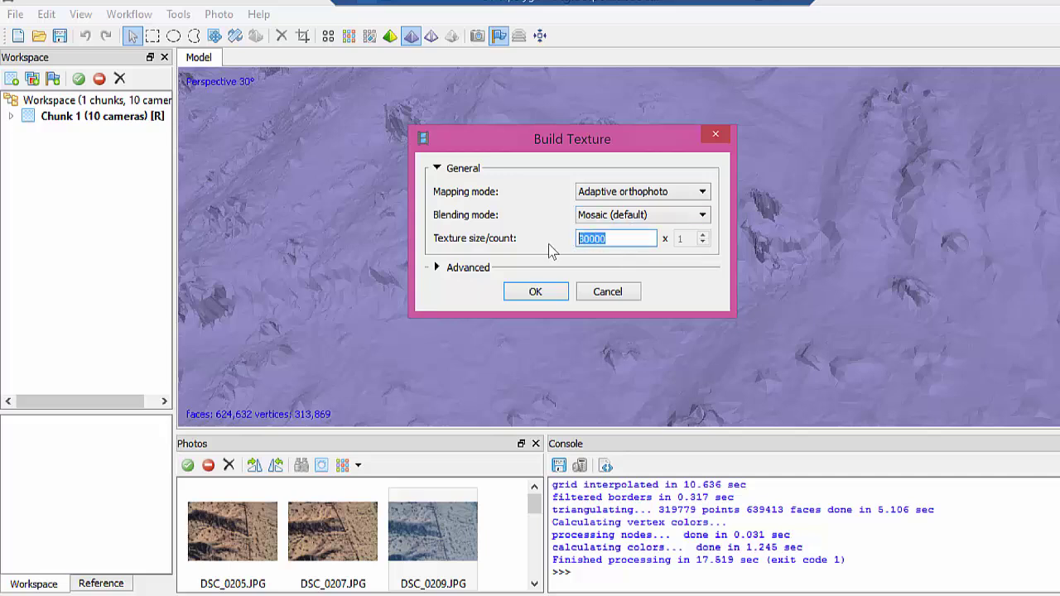
type("8012")
left_click(534, 292)
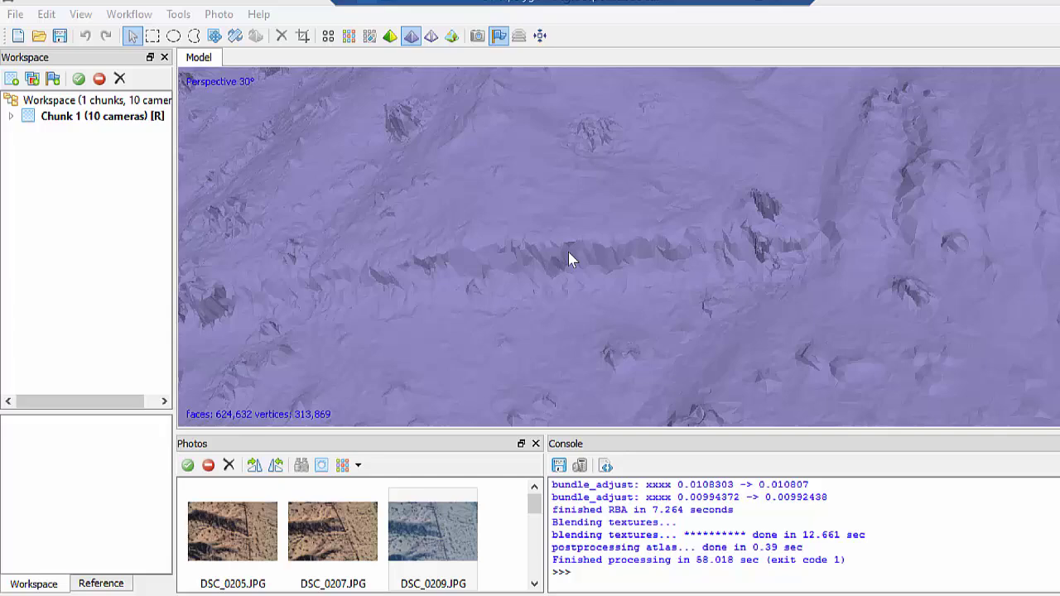
scroll(569, 258, "down", 3)
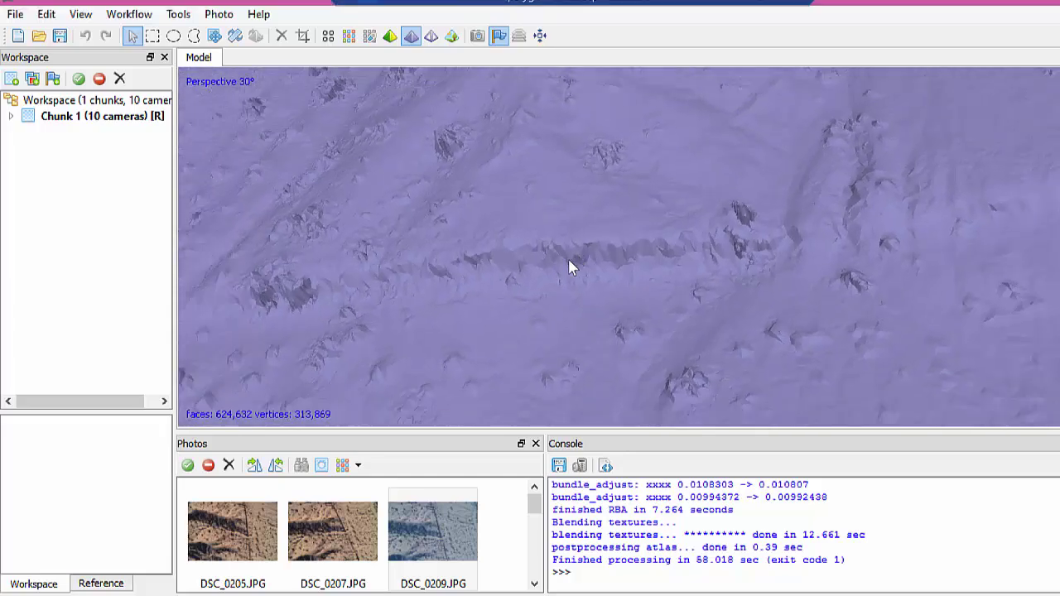
scroll(570, 264, "down", 2)
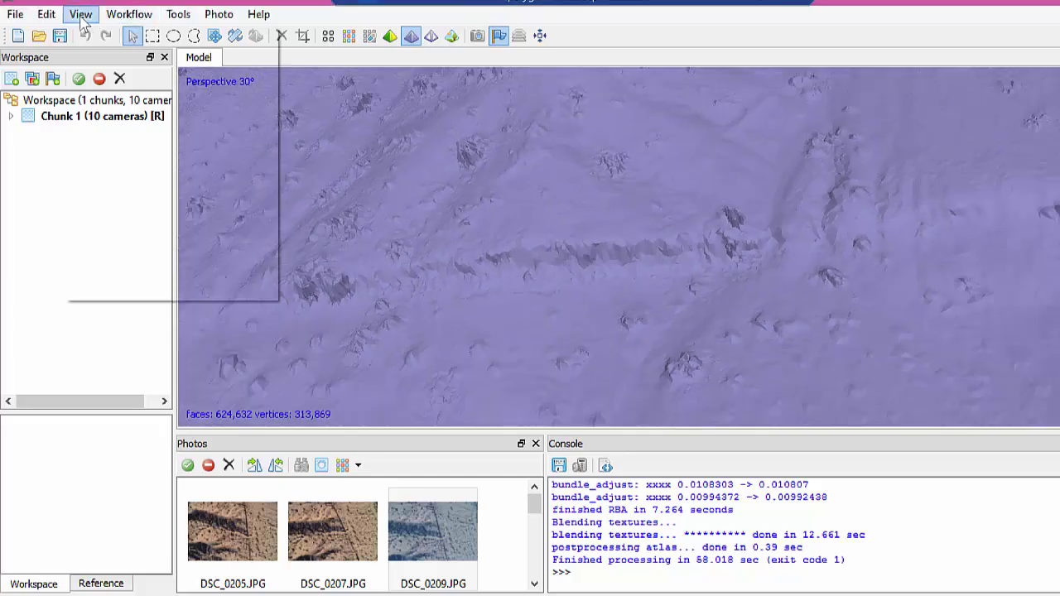
Step: Switch the mesh to Textured display and orbit across the naturally coloured scarp
left_click(79, 14)
left_click(130, 156)
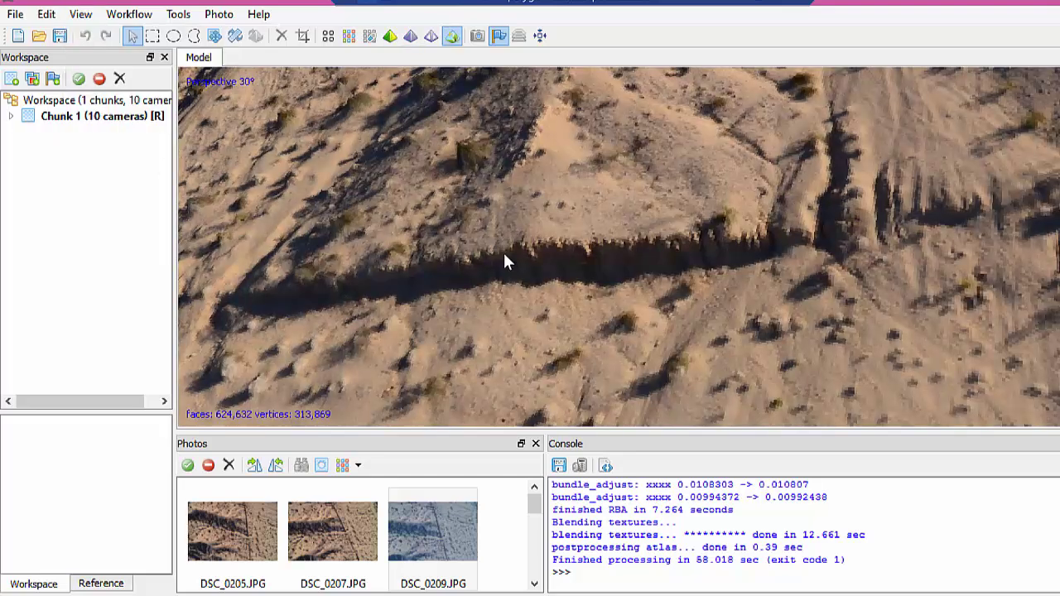
left_click_drag(918, 267, 506, 308)
scroll(506, 313, "down", 6)
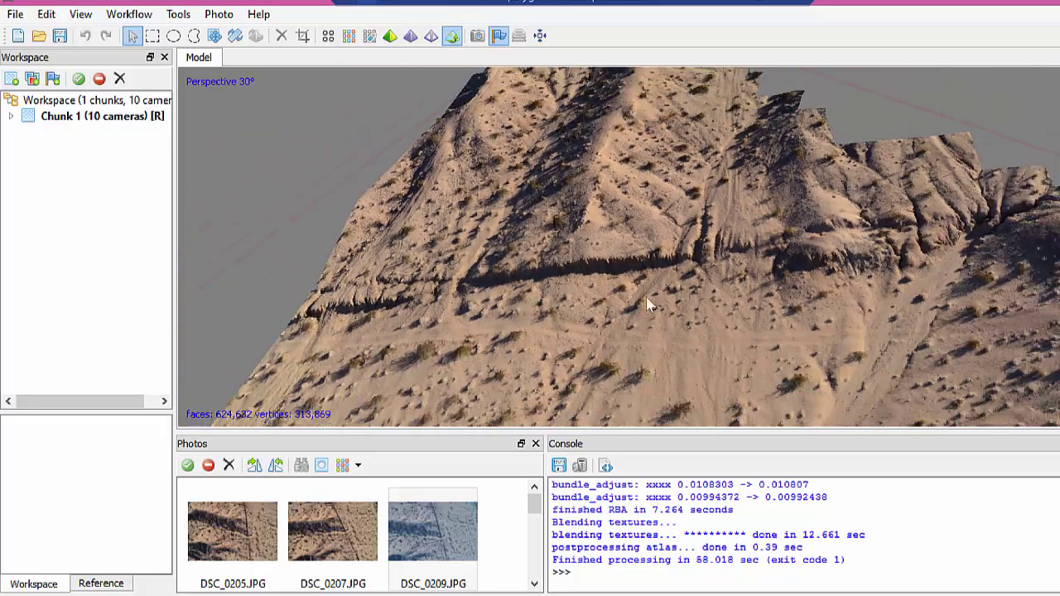